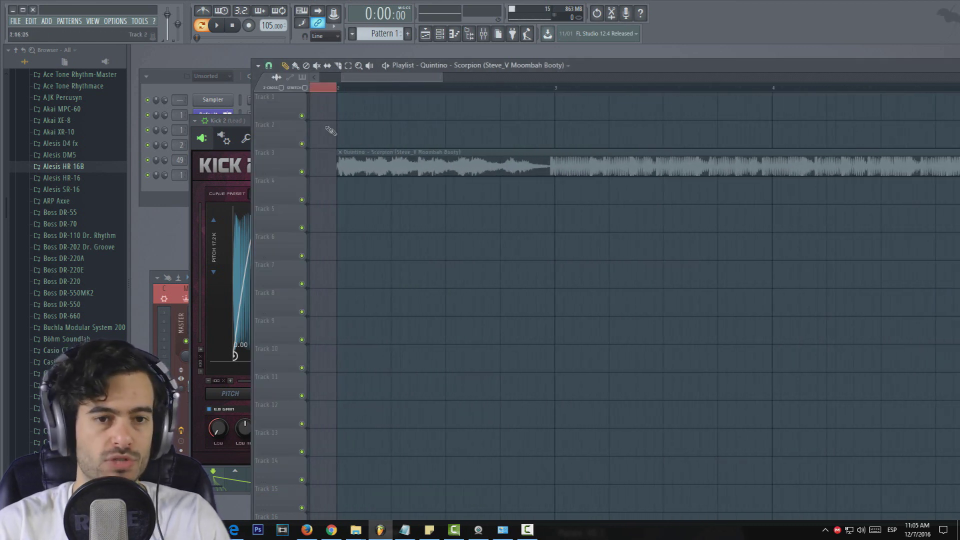
Step: Play the Quintino - Scorpion audio clip on Track 3 from its beginning as the reference
click(325, 113)
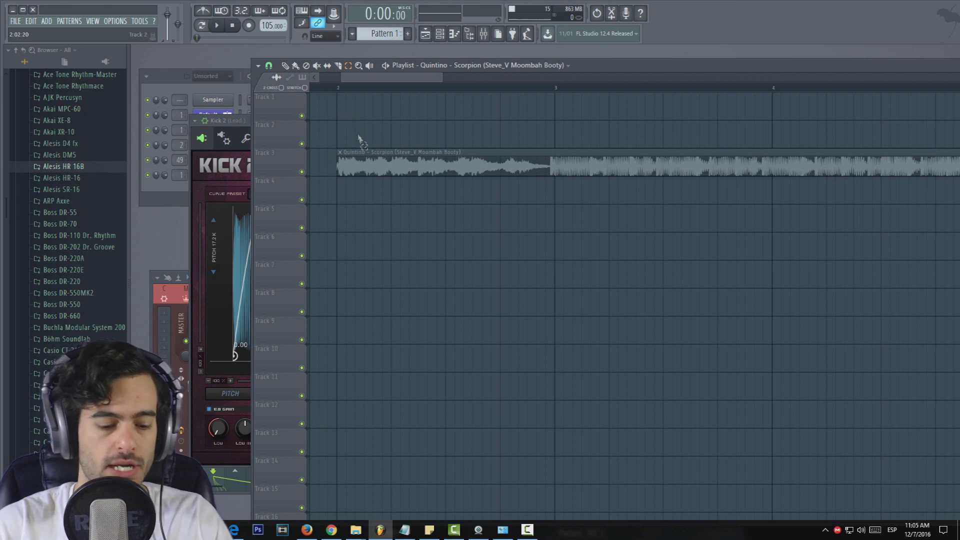
click(339, 88)
scroll(339, 86, down, 1)
key(space)
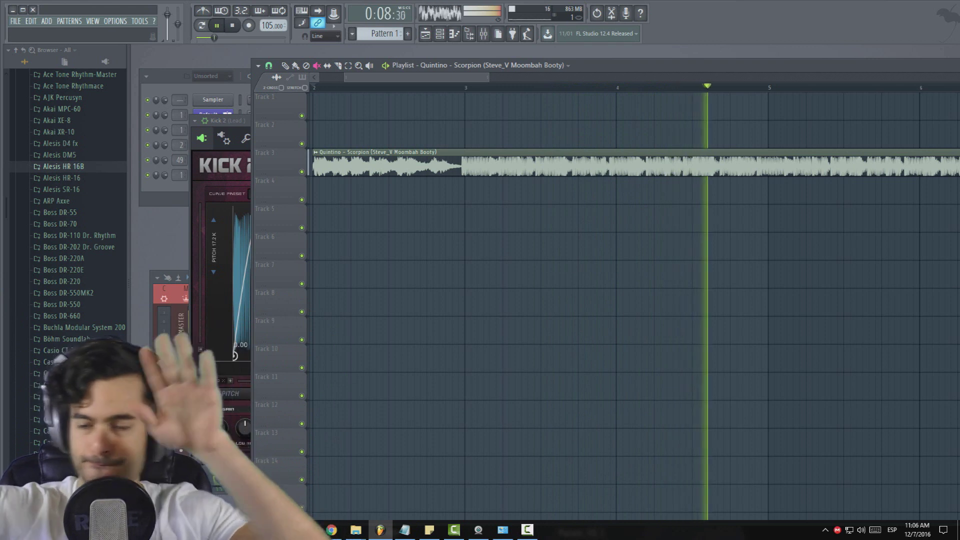
scroll(355, 81, down, 5)
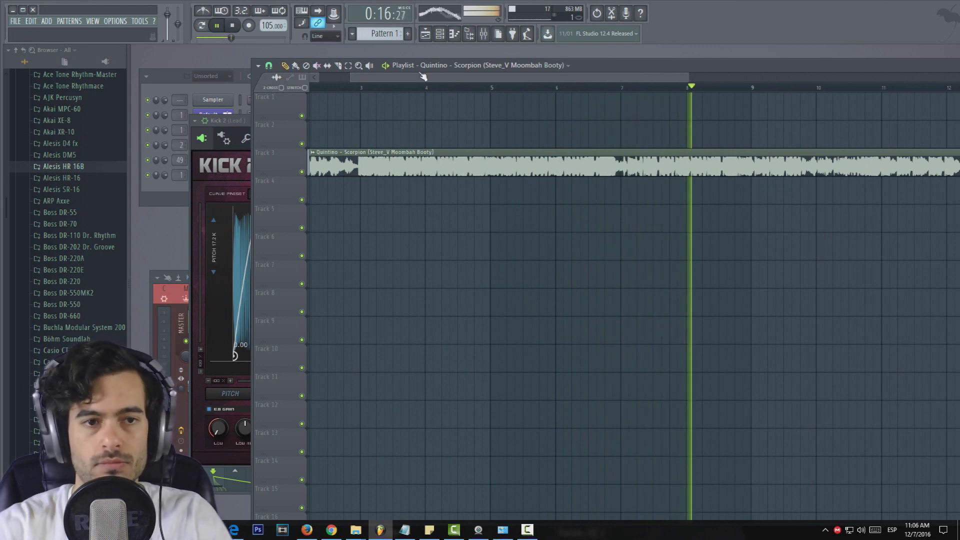
click(220, 26)
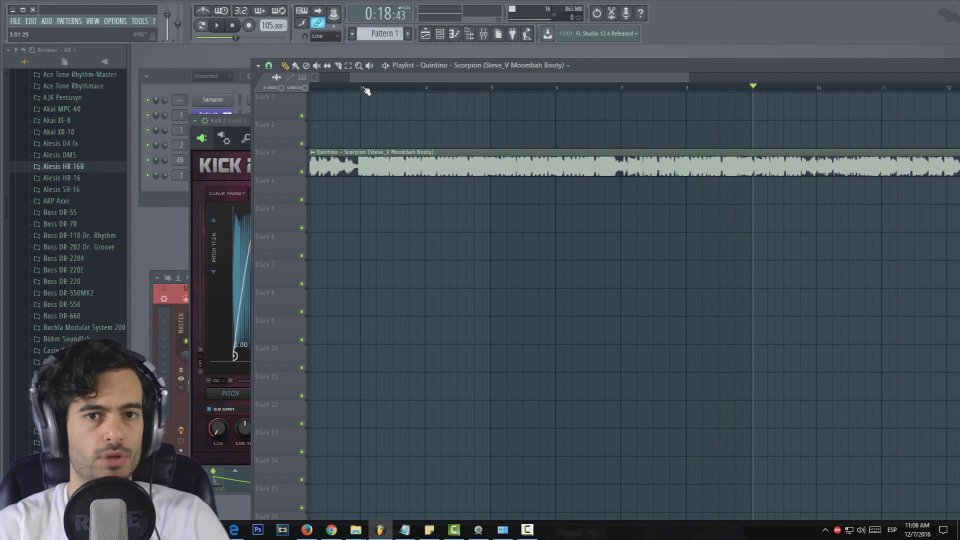
drag(383, 88, 305, 87)
scroll(417, 76, up, 4)
click(223, 26)
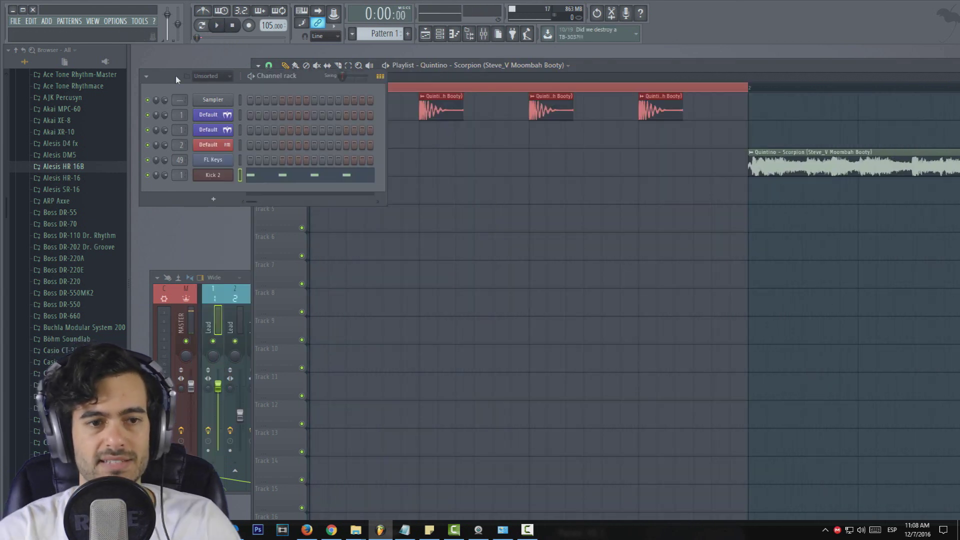
Step: Play the Kick 2 pattern and the red kick clips on Track 1 in turn to compare their sound
click(216, 26)
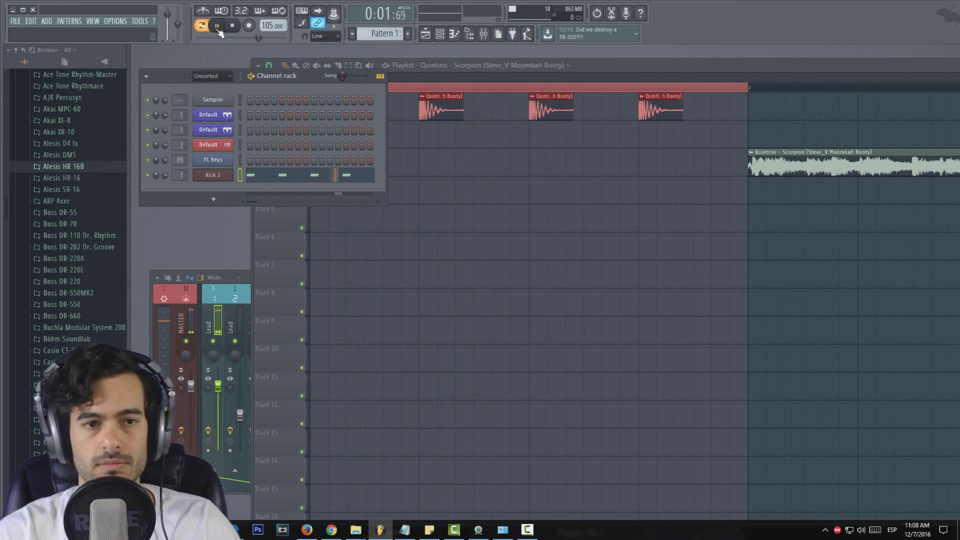
click(217, 26)
click(201, 25)
key(space)
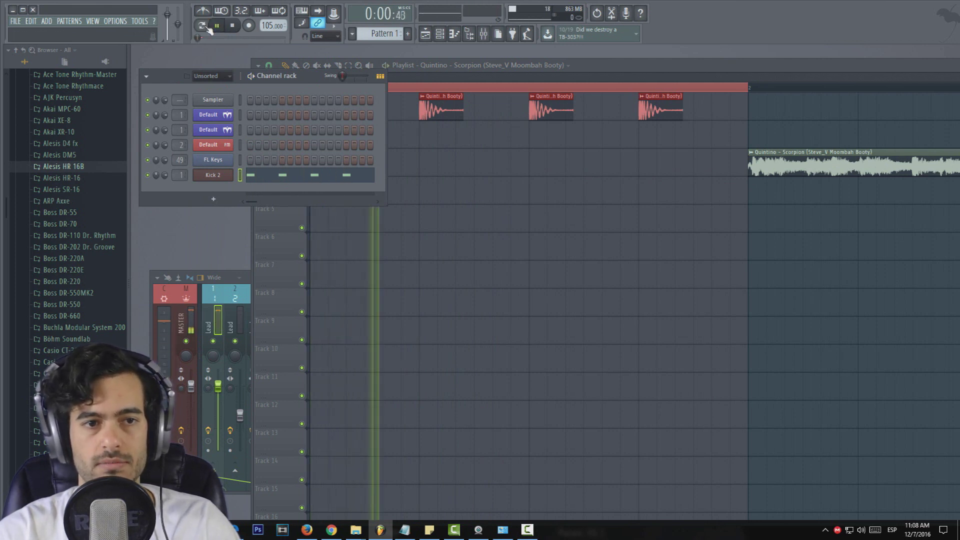
key(space)
click(202, 25)
key(space)
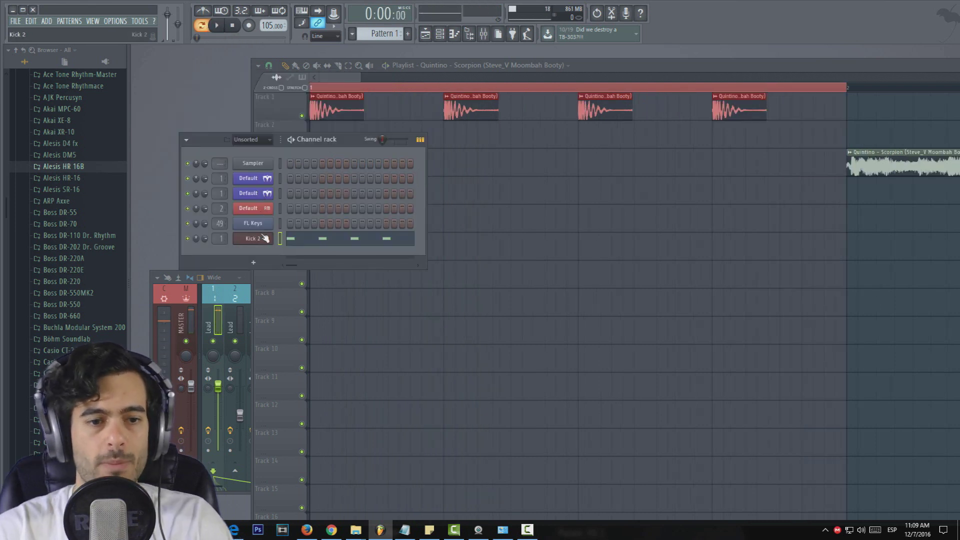
Step: Open the Kick 2 instrument and view the factory presets available for Click 1
click(253, 239)
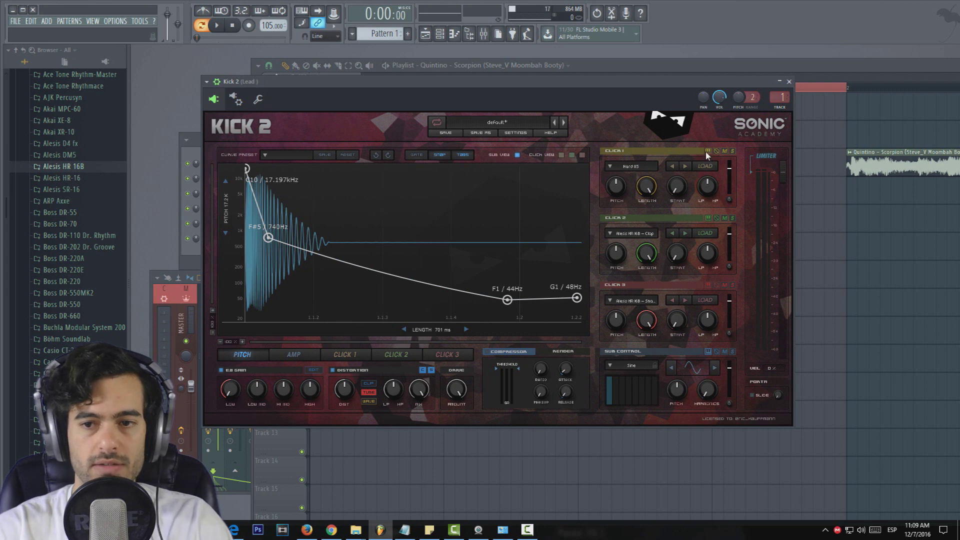
click(634, 167)
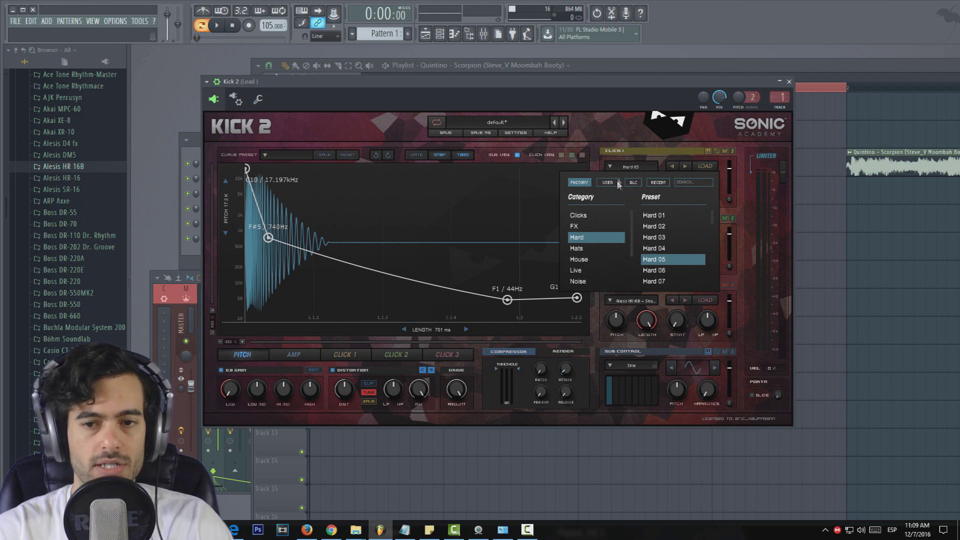
click(626, 154)
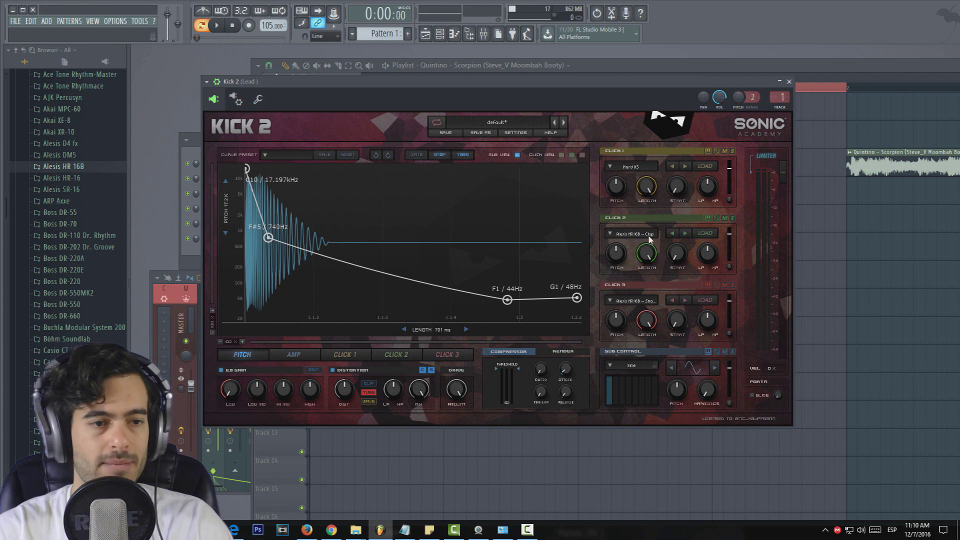
Step: Try to load a sample from the Alesis HR 16B folder into Click 3 and turn off Click 3's key tracking
scroll(95, 246, up, 4)
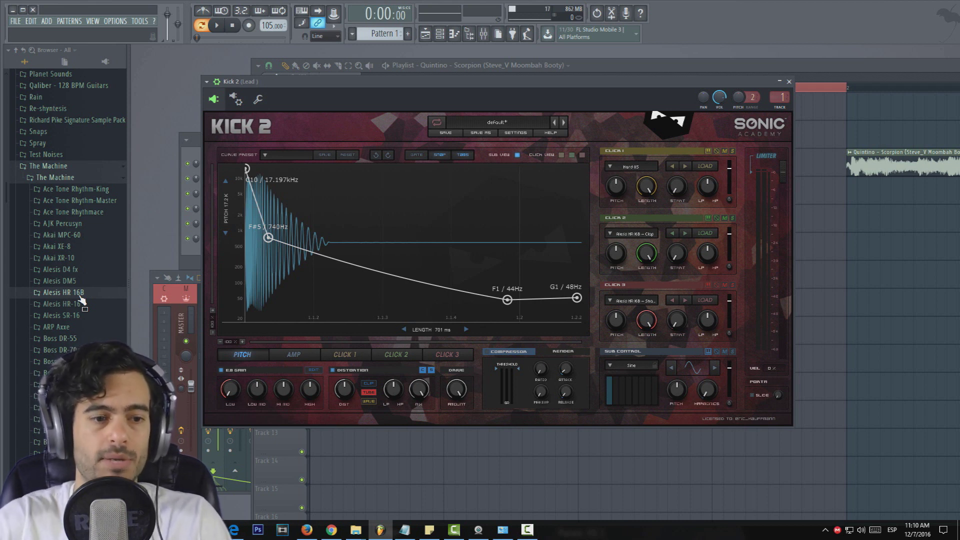
click(79, 295)
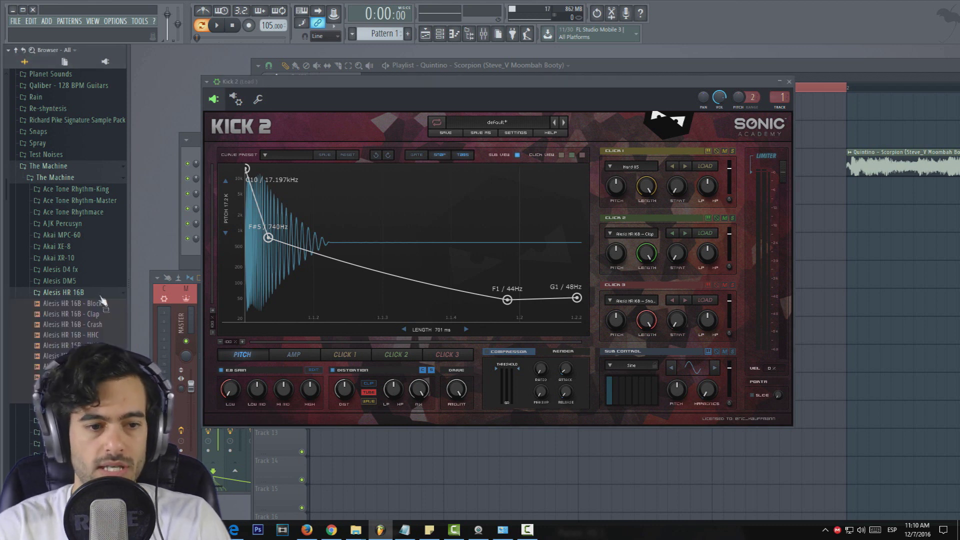
drag(97, 320, 663, 310)
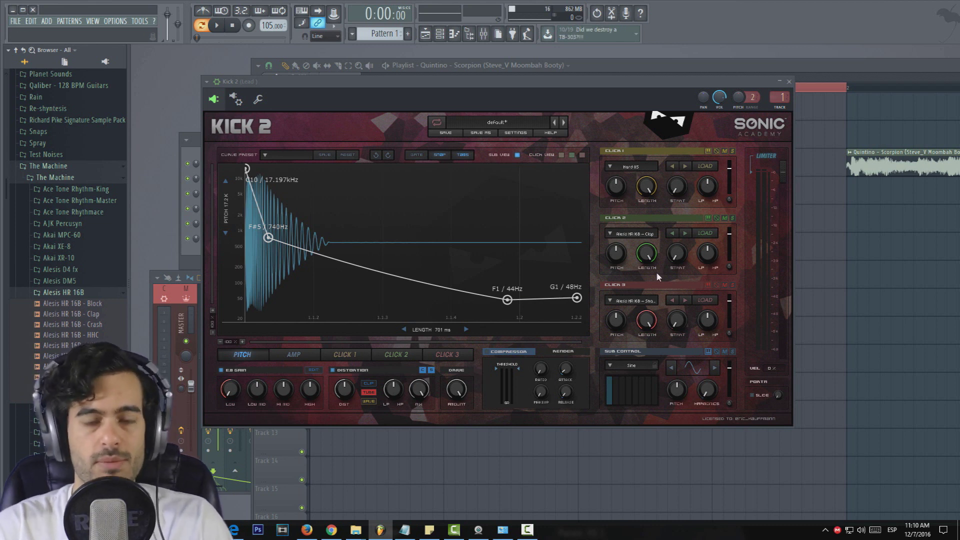
click(707, 286)
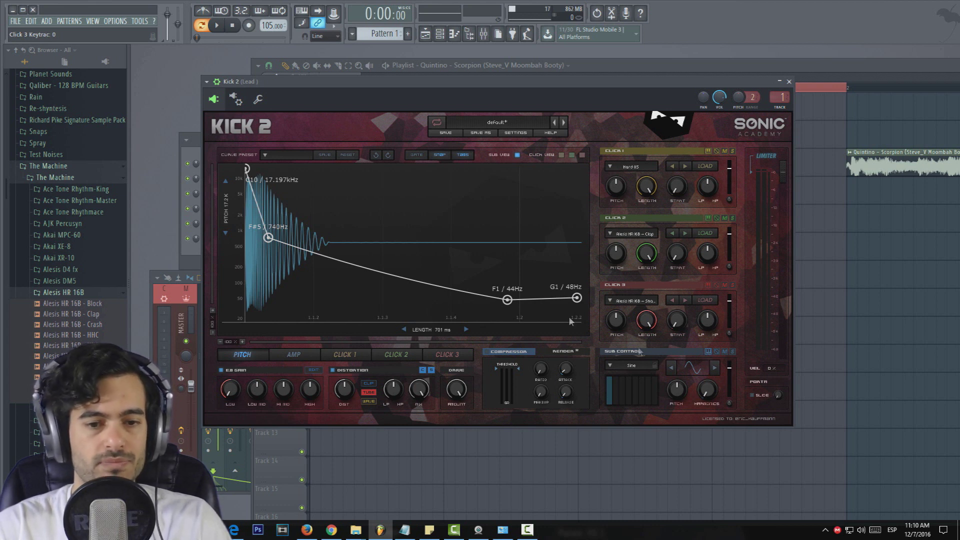
Step: Move the middle node of the Click 1 envelope slightly later at level 0.00 and inspect the Click 2 and Click 3 envelopes
click(361, 353)
click(390, 357)
click(434, 354)
click(345, 355)
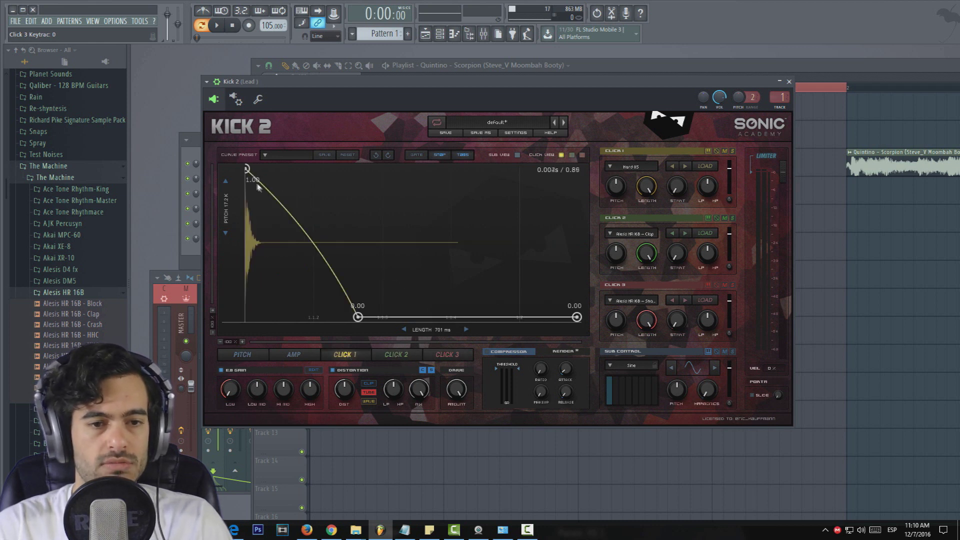
mouse_move(358, 316)
mouse_down()
mouse_move(382, 302)
mouse_move(399, 246)
mouse_move(371, 317)
mouse_up()
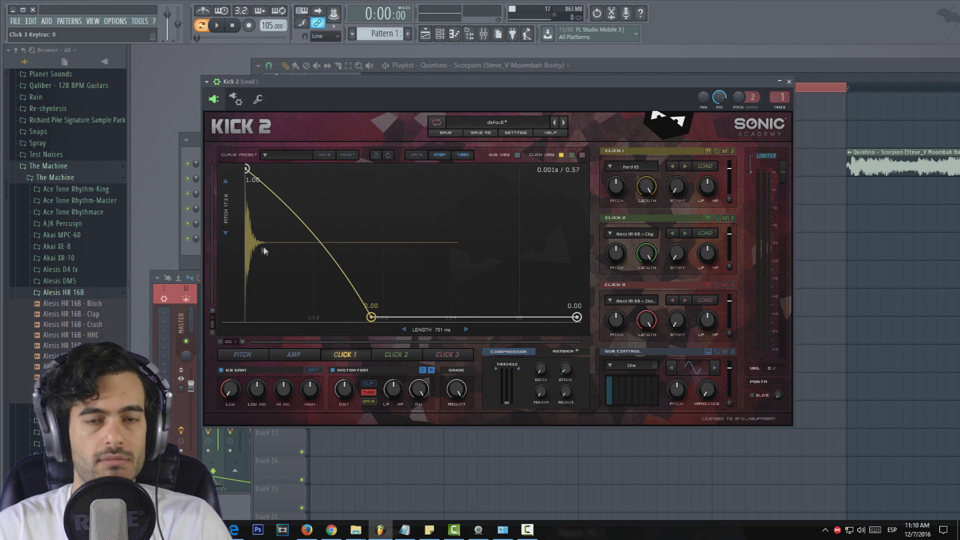
click(400, 355)
click(448, 354)
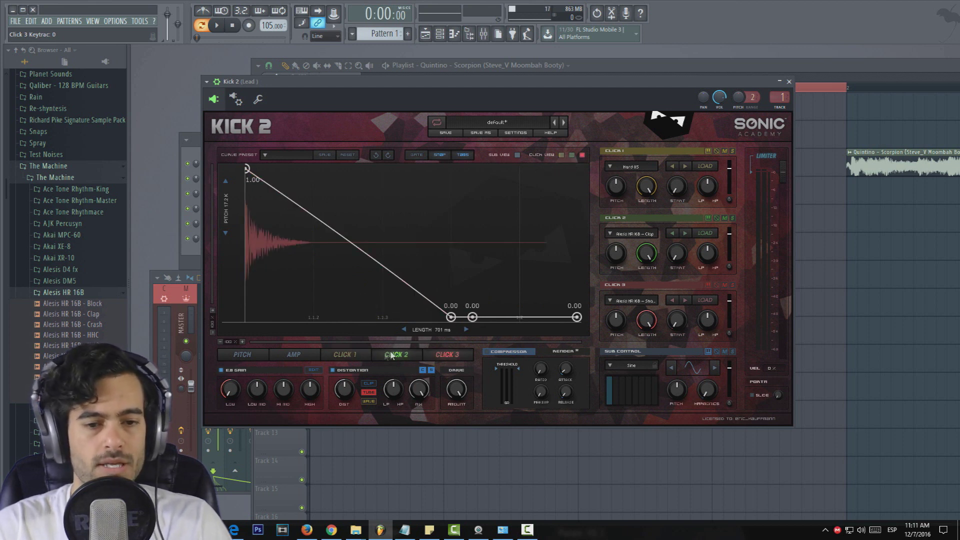
Step: Try raising the fifth node of the Amp envelope to 0.88 and return it to 0.00
click(308, 354)
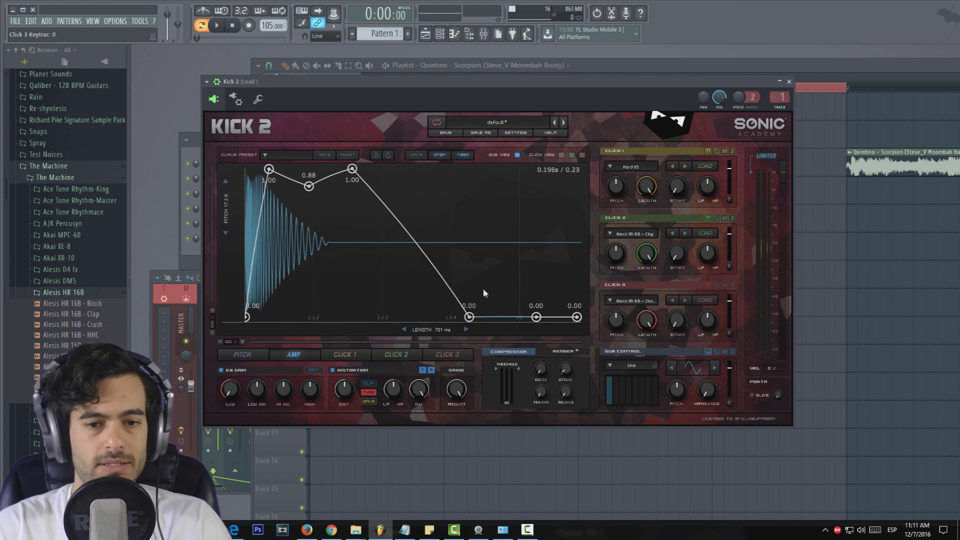
drag(470, 317, 446, 186)
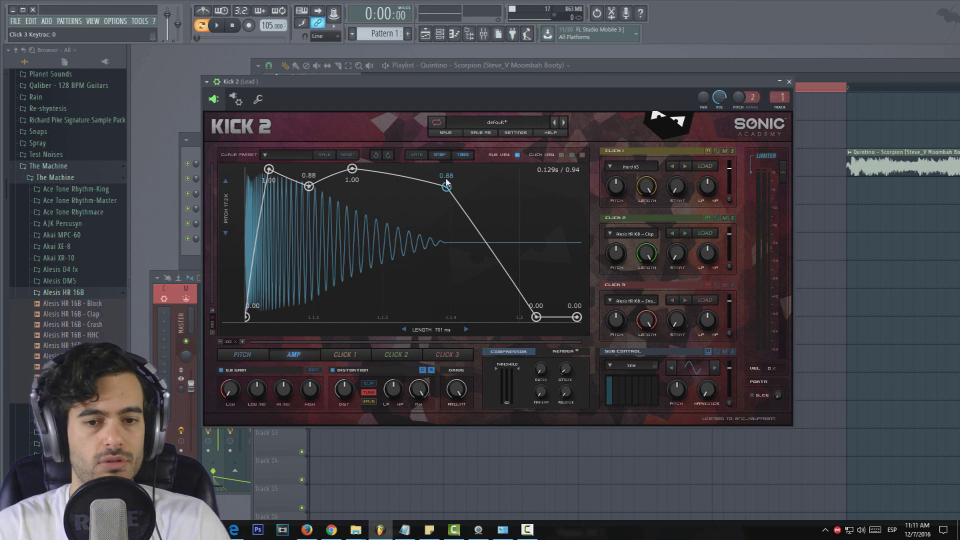
drag(451, 187, 473, 319)
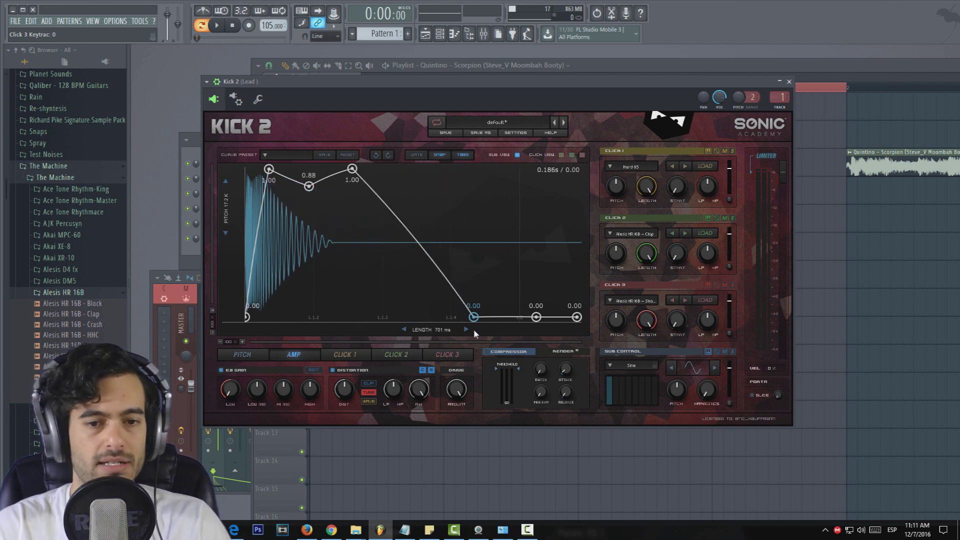
Step: Audition the kick pattern and move the fifth Amp envelope node slightly later at level 0.00
click(217, 26)
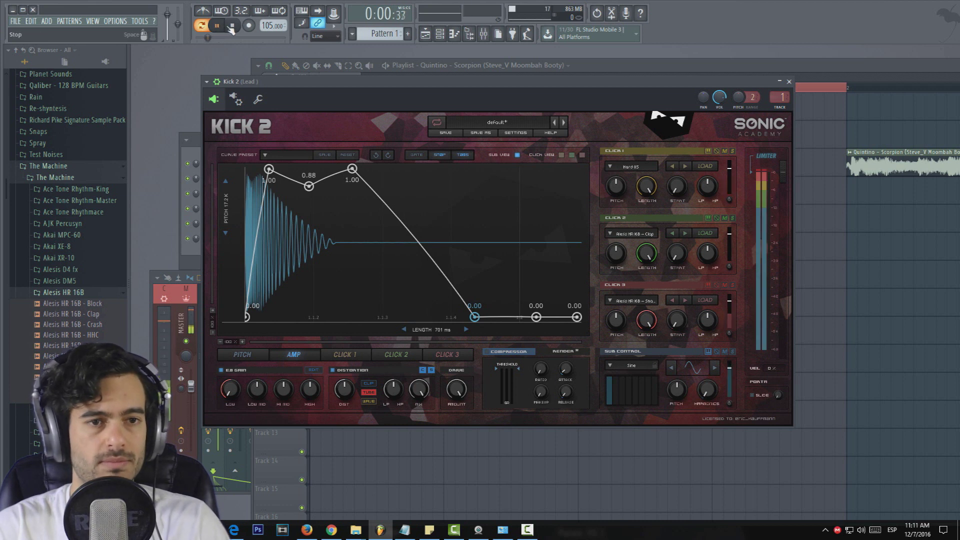
key(space)
mouse_move(475, 318)
mouse_down()
mouse_move(472, 205)
mouse_move(447, 184)
mouse_move(491, 321)
mouse_up()
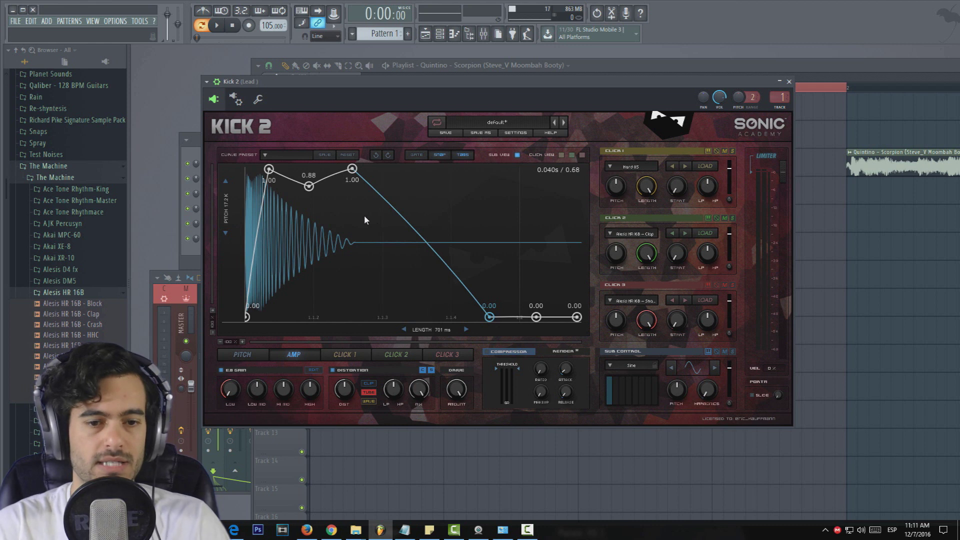
Step: Examine the Kick 2 pitch envelope and the pattern's notes in the piano roll
click(243, 354)
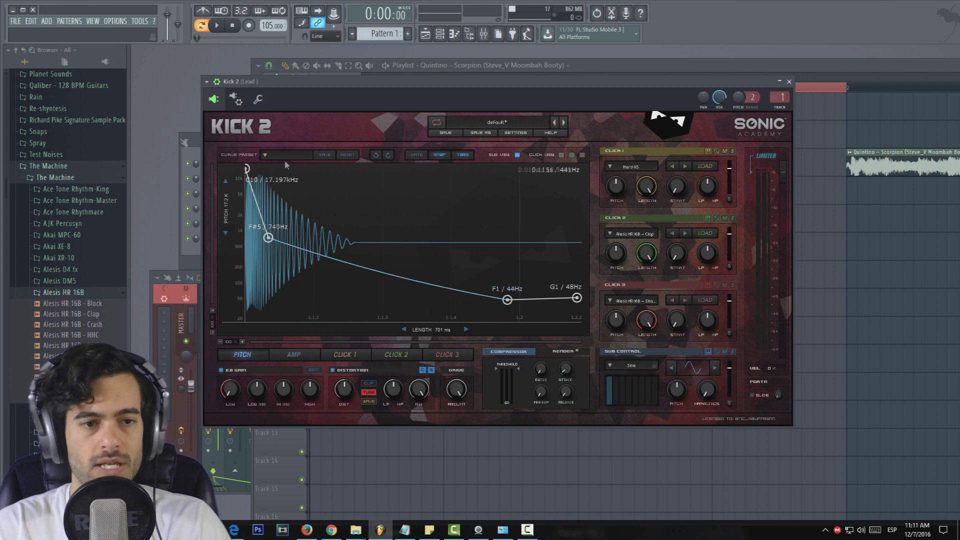
click(186, 157)
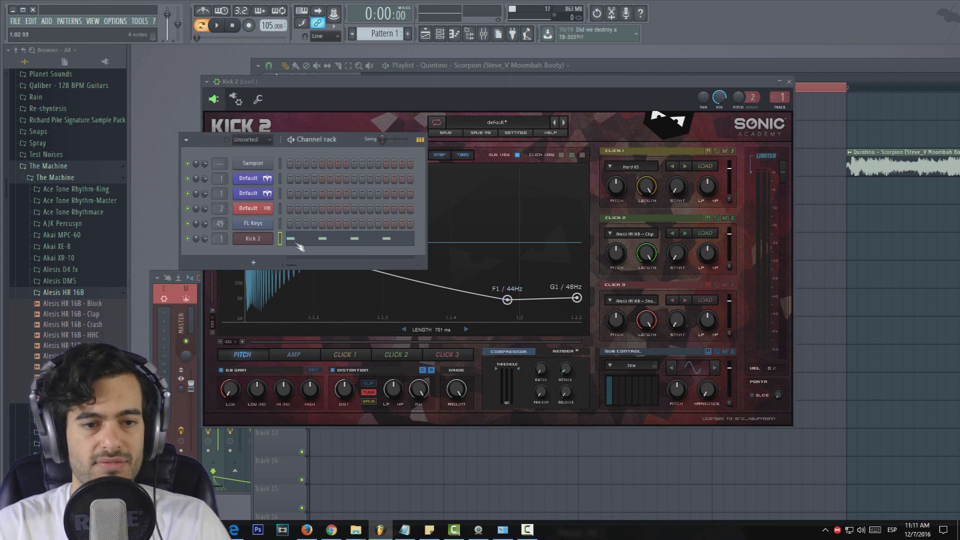
click(297, 242)
click(954, 99)
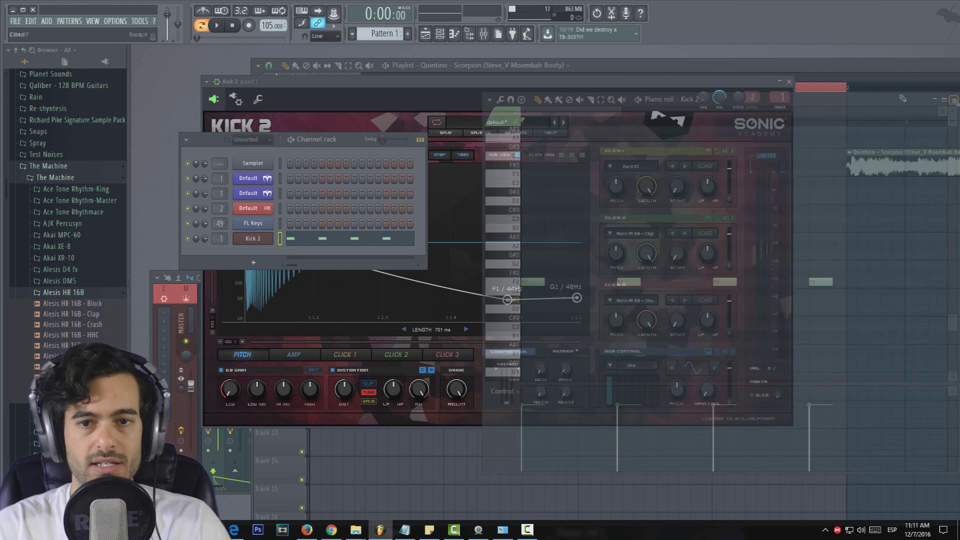
drag(419, 82, 433, 66)
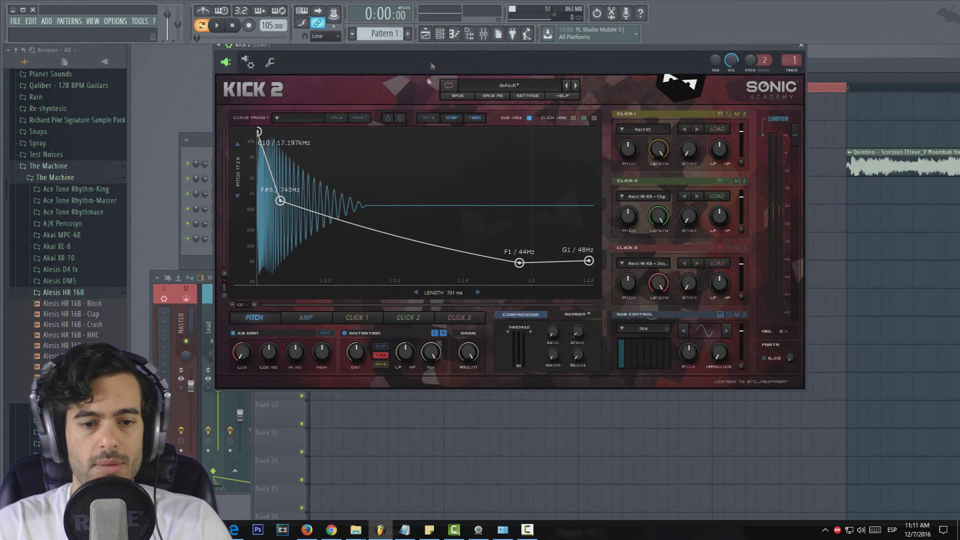
Step: Examine the kick's EQ curve and the Click 1 envelope while auditioning the pattern
click(326, 333)
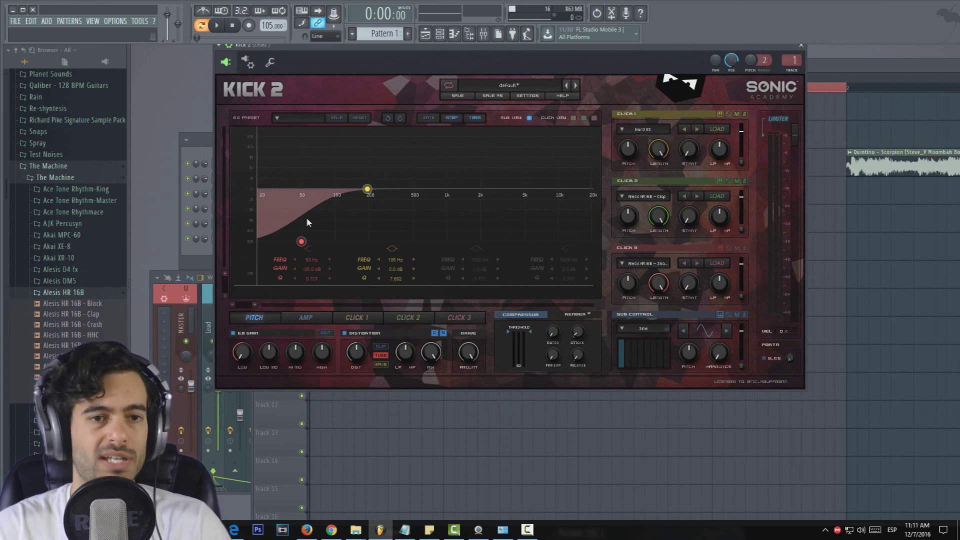
click(218, 26)
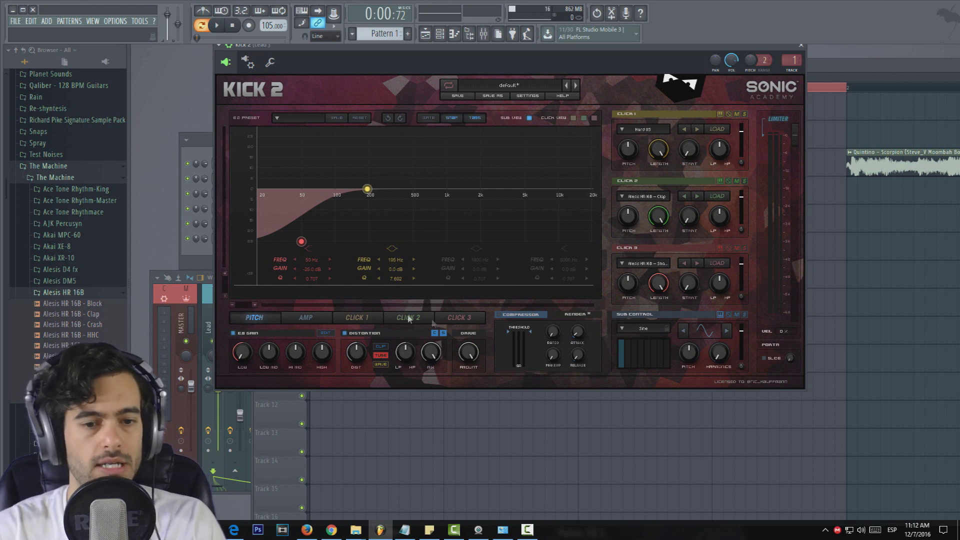
click(357, 318)
click(223, 27)
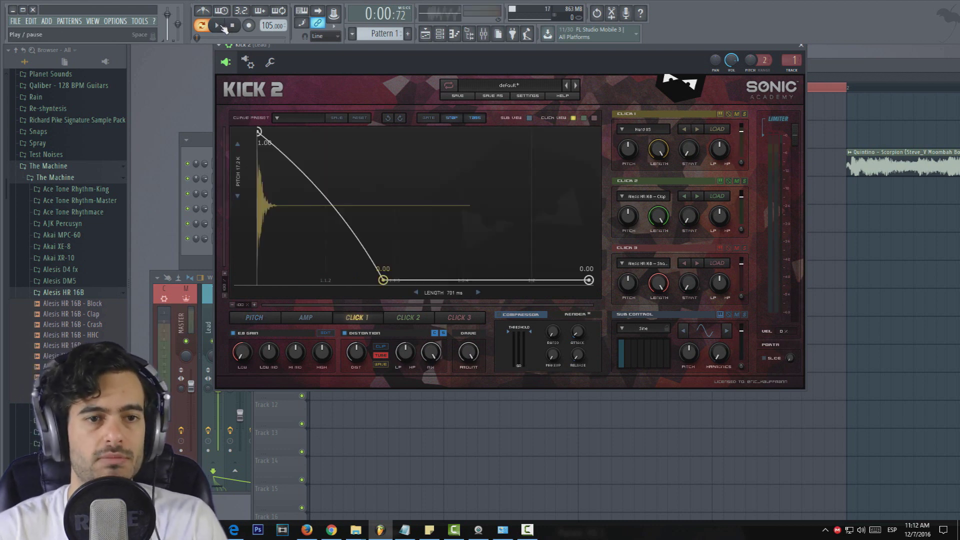
click(233, 26)
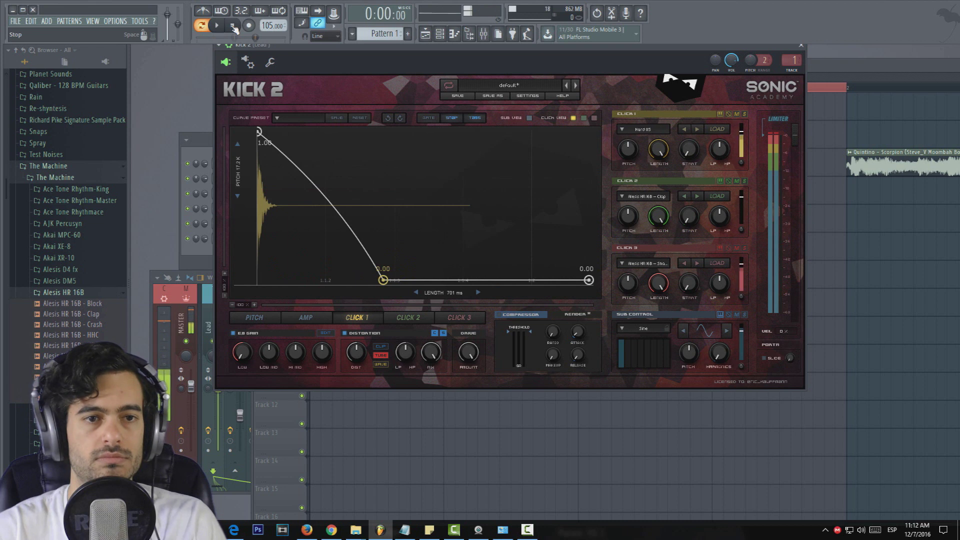
Step: Turn off the kick's EQ, raise the fifth Amp envelope node to 0.93, and audition the longer kick
drag(670, 49, 675, 82)
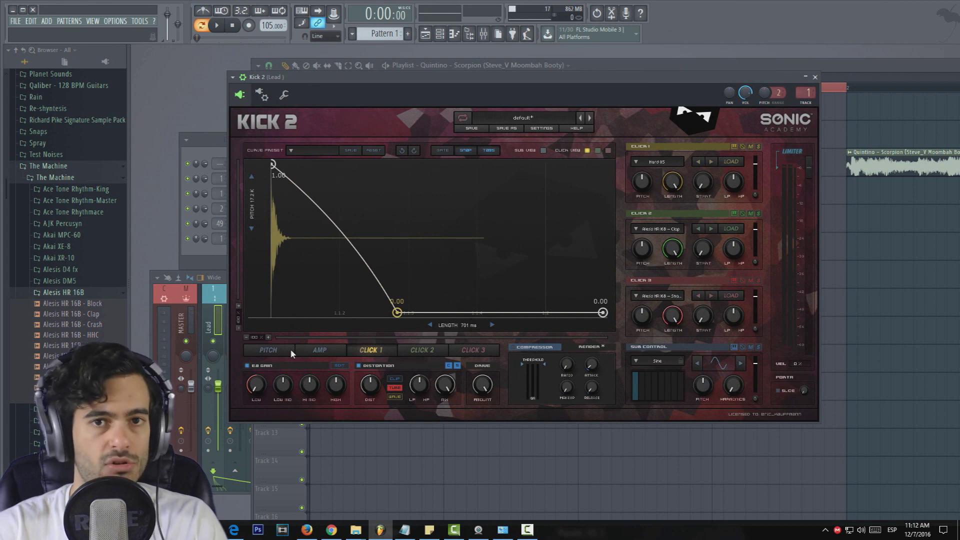
click(246, 366)
click(325, 351)
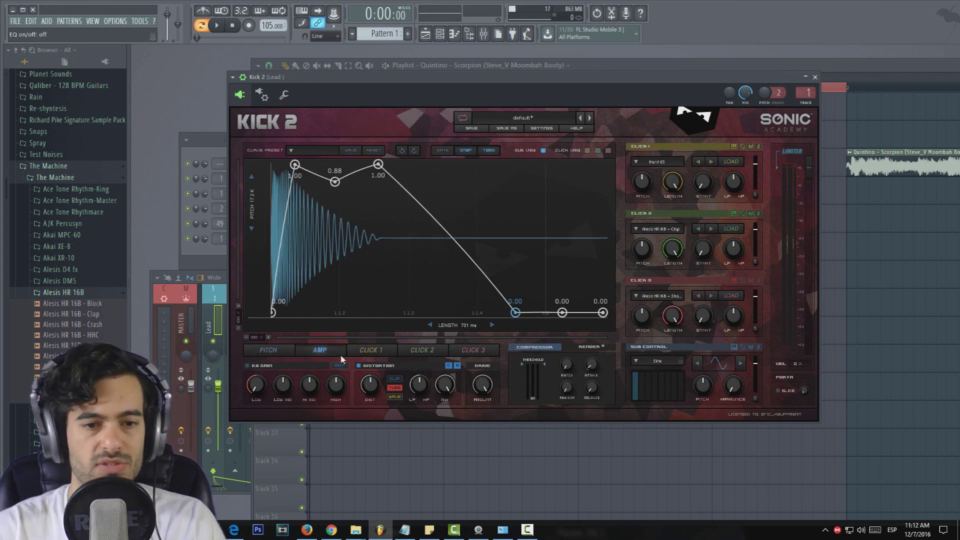
drag(514, 312, 480, 174)
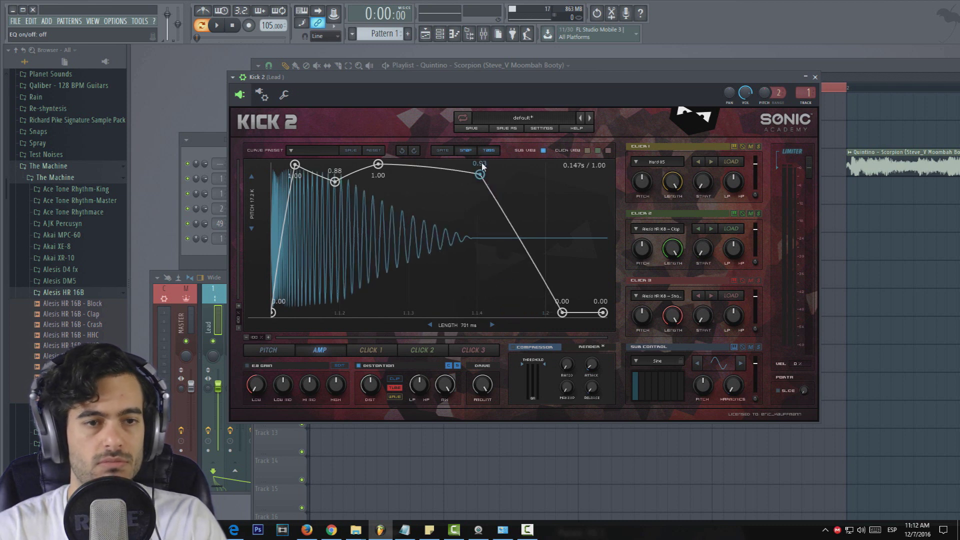
click(216, 25)
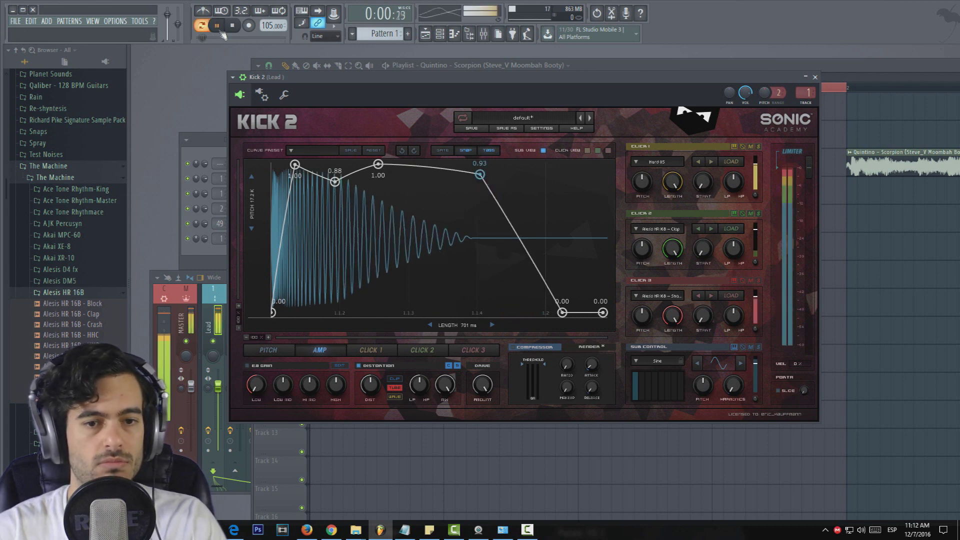
Step: Stop the kick pattern and audition the Quintino - Scorpion reference clip from just after bar 7 in the Playlist for comparison
click(234, 27)
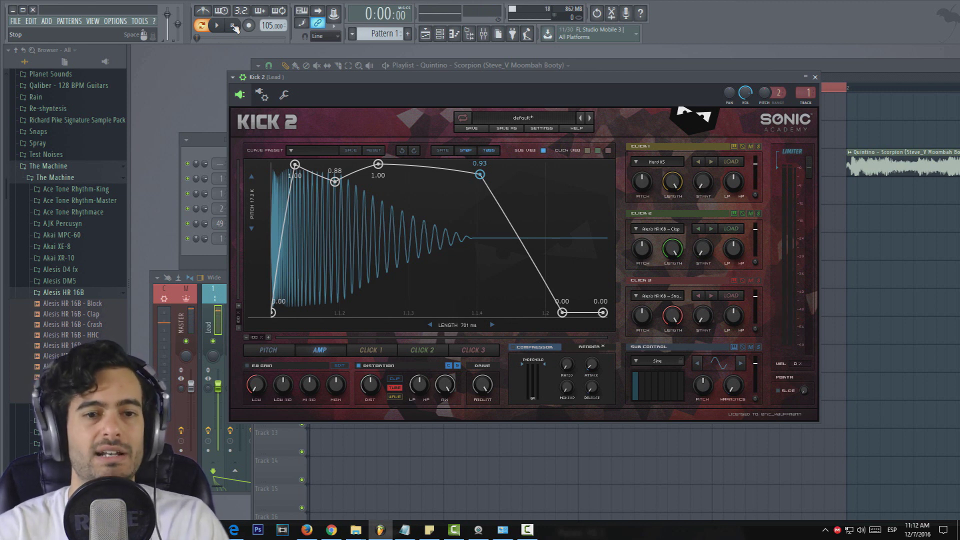
drag(515, 76, 485, 163)
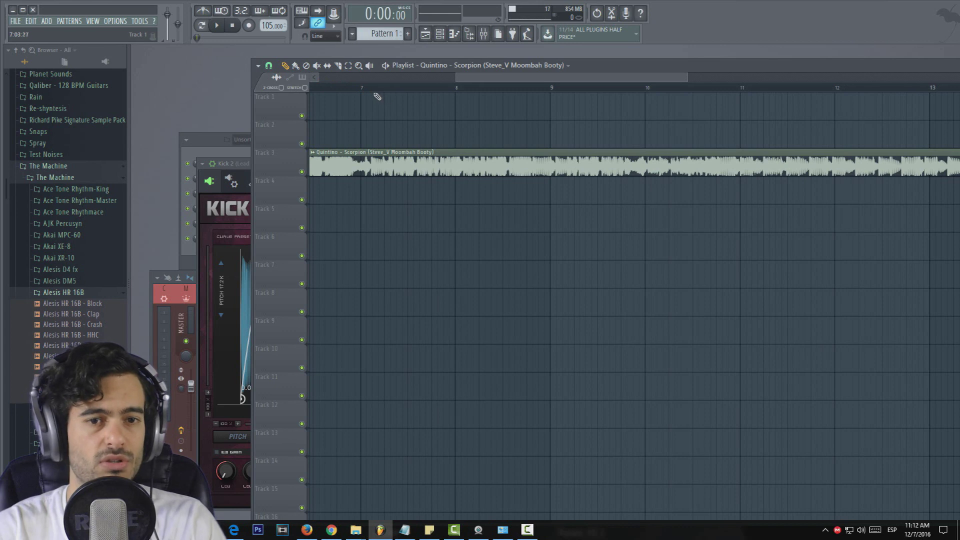
click(367, 88)
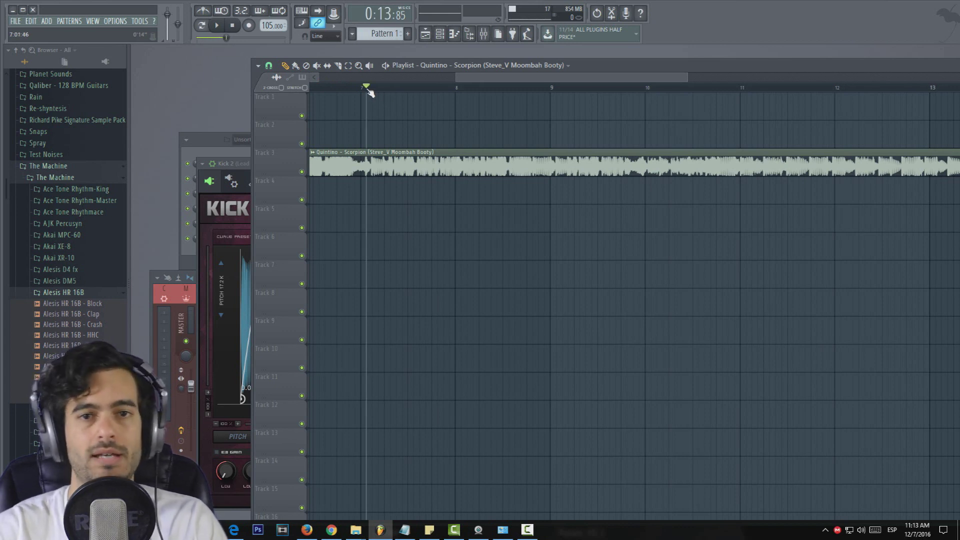
key(space)
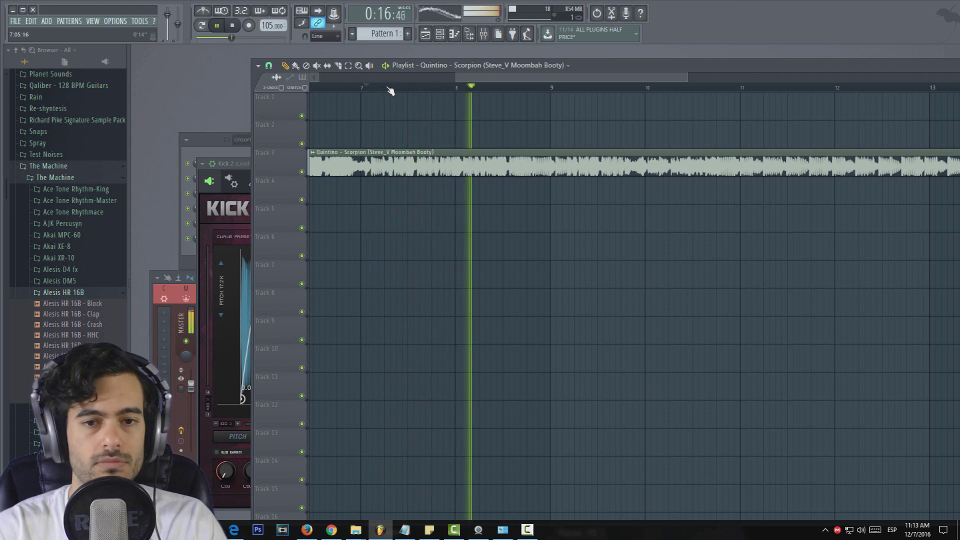
click(387, 89)
key(space)
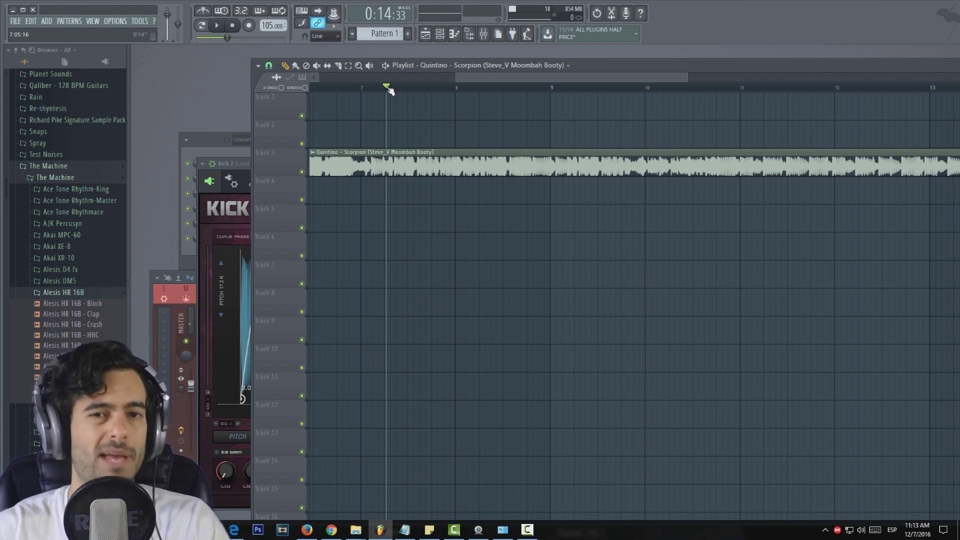
click(313, 74)
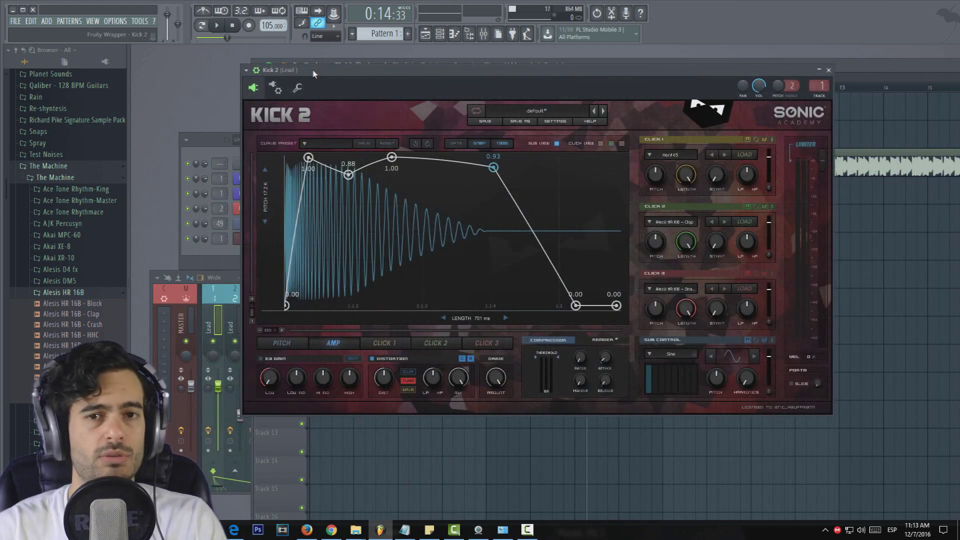